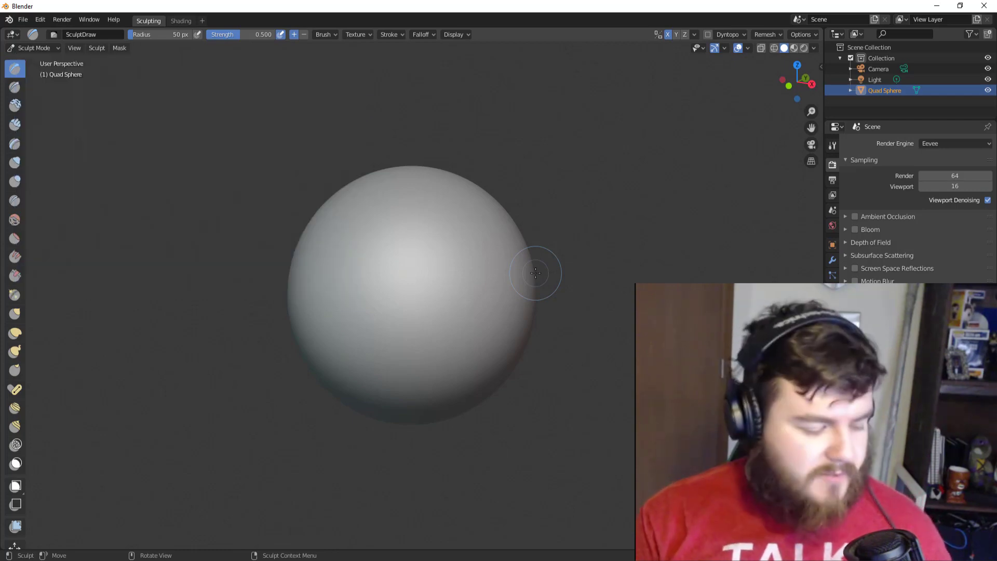
# - Pull mirrored spikes from the upper sides of the sphere with the Grab brush at 0.400 strength, undoing the trial pulls
pyautogui.press('g')
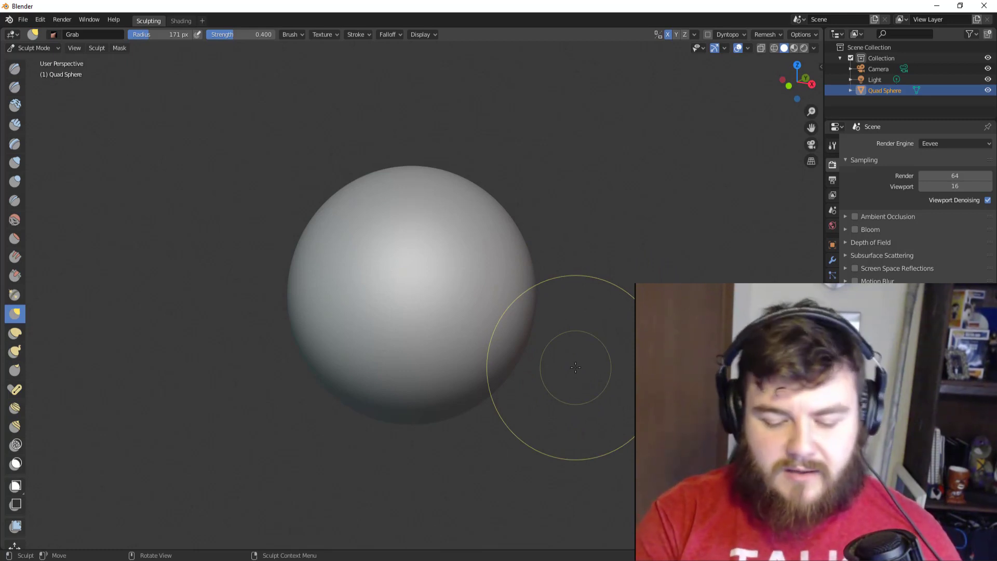
pyautogui.moveTo(478, 271); pyautogui.dragTo(576, 208)
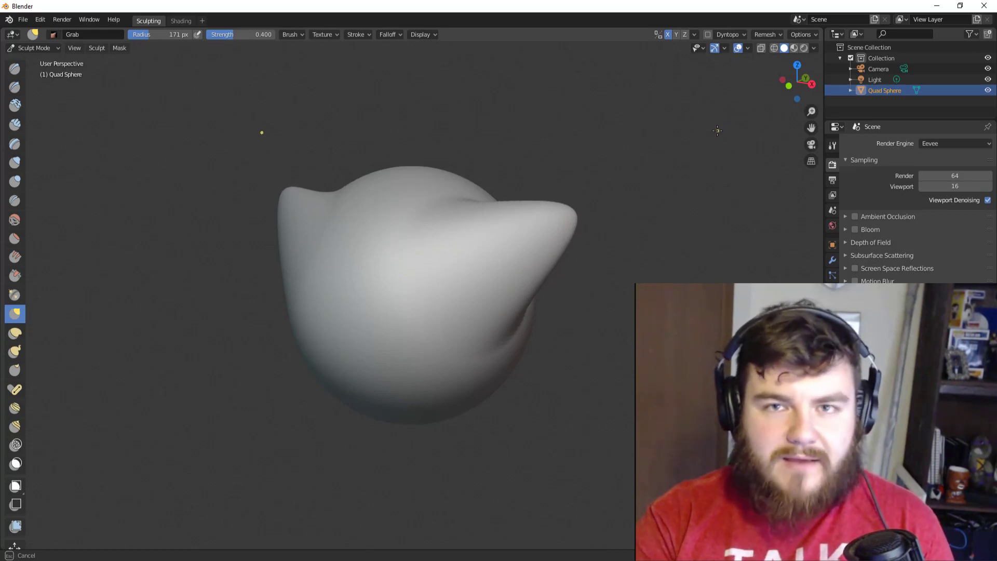
pyautogui.hotkey('ctrl', 'z')
pyautogui.hotkey('ctrl', 'z')
pyautogui.hotkey('ctrl', 'z')
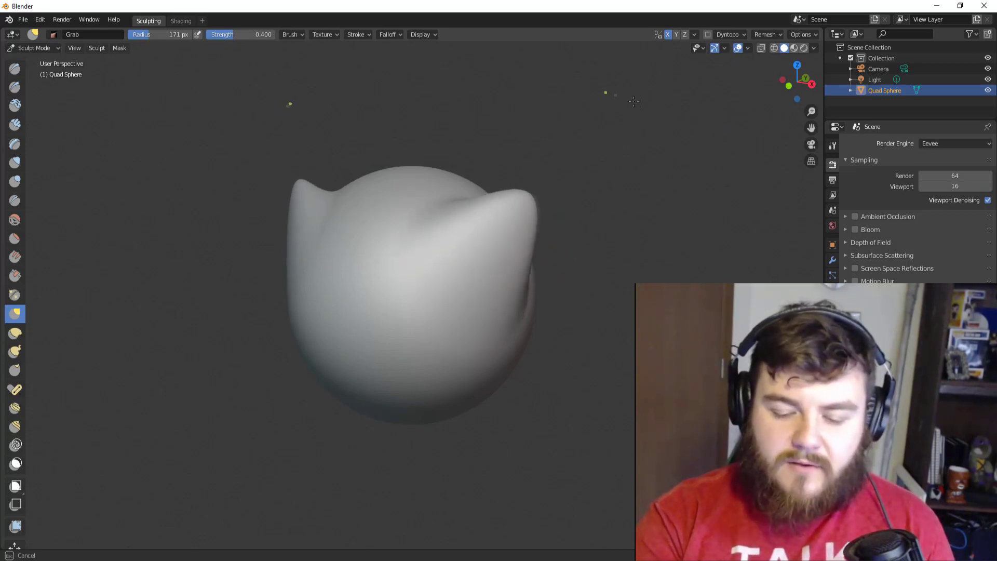
pyautogui.hotkey('ctrl', 'z')
pyautogui.hotkey('ctrl', 'z')
pyautogui.hotkey('ctrl', 'z')
pyautogui.hotkey('ctrl', 'z')
pyautogui.hotkey('ctrl', 'z')
pyautogui.hotkey('ctrl', 'z')
pyautogui.hotkey('ctrl', 'z')
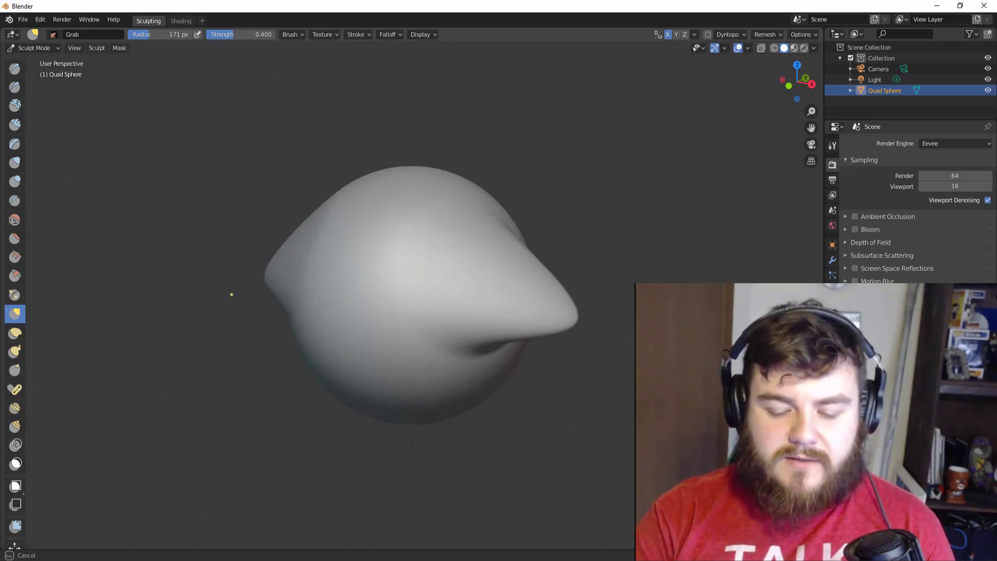
pyautogui.hotkey('ctrl', 'z')
pyautogui.hotkey('ctrl', 'z')
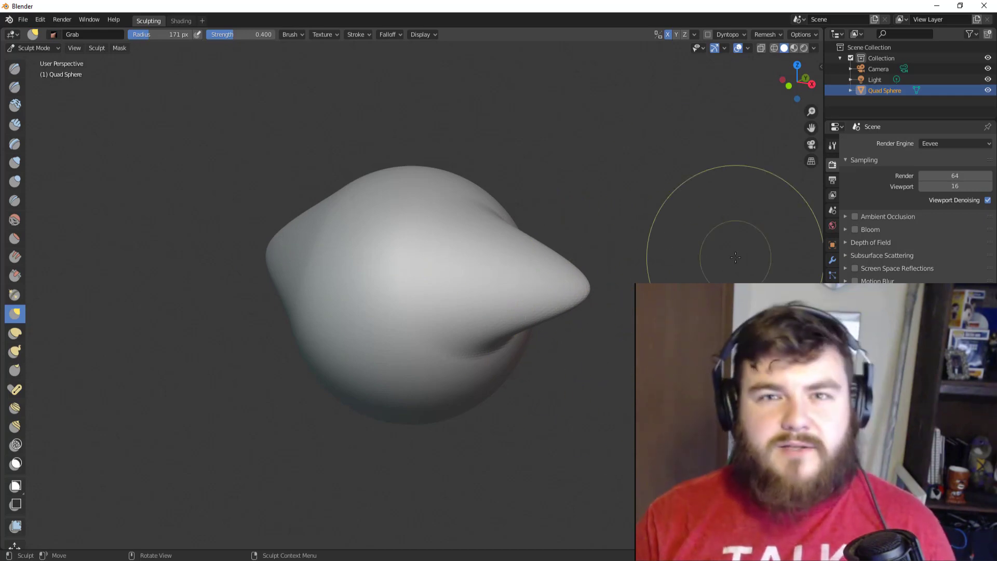
# - Set the Grab brush strength to 1 and pull a mirrored pair of long spikes outward from the sphere's lower sides
pyautogui.hotkey('shift', 'f')
pyautogui.press('1')
pyautogui.press('Return')
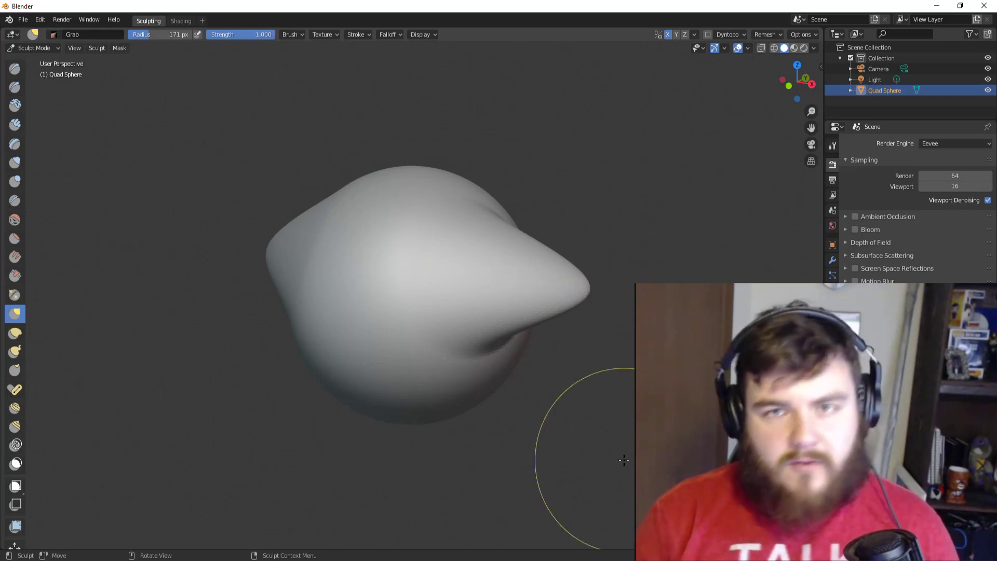
pyautogui.moveTo(434, 378)
pyautogui.mouseDown()
pyautogui.moveTo(516, 434)
pyautogui.moveTo(597, 445)
pyautogui.moveTo(619, 433)
pyautogui.moveTo(610, 429)
pyautogui.mouseUp()
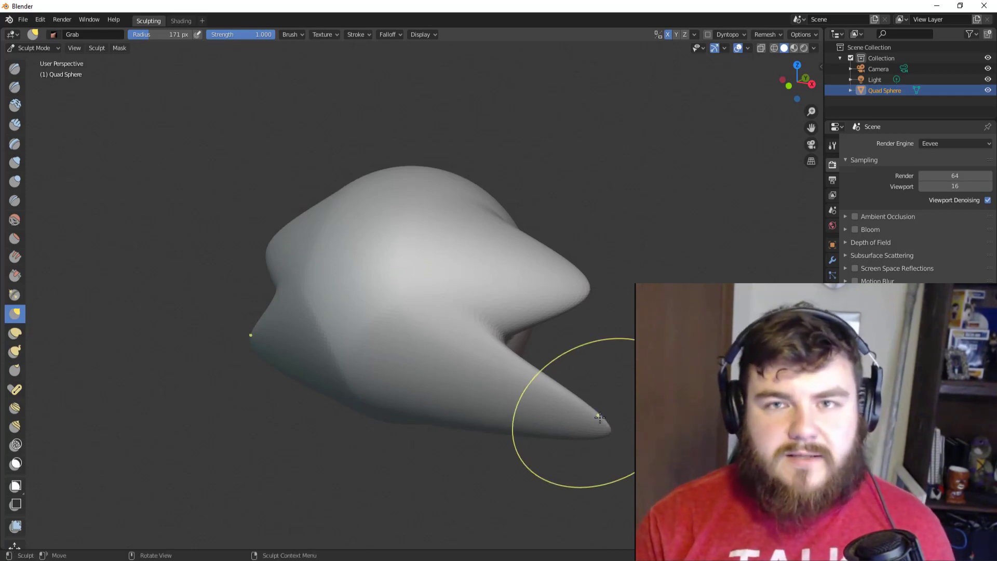
# - Use the Grab brush to reshape the side of the form and pull a mirrored pair of tall horns upward
pyautogui.moveTo(665, 333); pyautogui.dragTo(483, 263, button='middle')
pyautogui.moveTo(483, 263)
pyautogui.mouseDown()
pyautogui.moveTo(620, 176)
pyautogui.moveTo(632, 157)
pyautogui.moveTo(569, 106)
pyautogui.moveTo(503, 100)
pyautogui.moveTo(483, 136)
pyautogui.moveTo(426, 133)
pyautogui.moveTo(420, 139)
pyautogui.moveTo(492, 260)
pyautogui.mouseUp()
pyautogui.moveTo(472, 329)
pyautogui.mouseDown()
pyautogui.moveTo(502, 390)
pyautogui.moveTo(567, 414)
pyautogui.moveTo(565, 446)
pyautogui.moveTo(592, 436)
pyautogui.moveTo(615, 469)
pyautogui.moveTo(504, 386)
pyautogui.moveTo(512, 332)
pyautogui.mouseUp()
pyautogui.moveTo(427, 203)
pyautogui.mouseDown()
pyautogui.moveTo(429, 98)
pyautogui.moveTo(398, 95)
pyautogui.mouseUp()
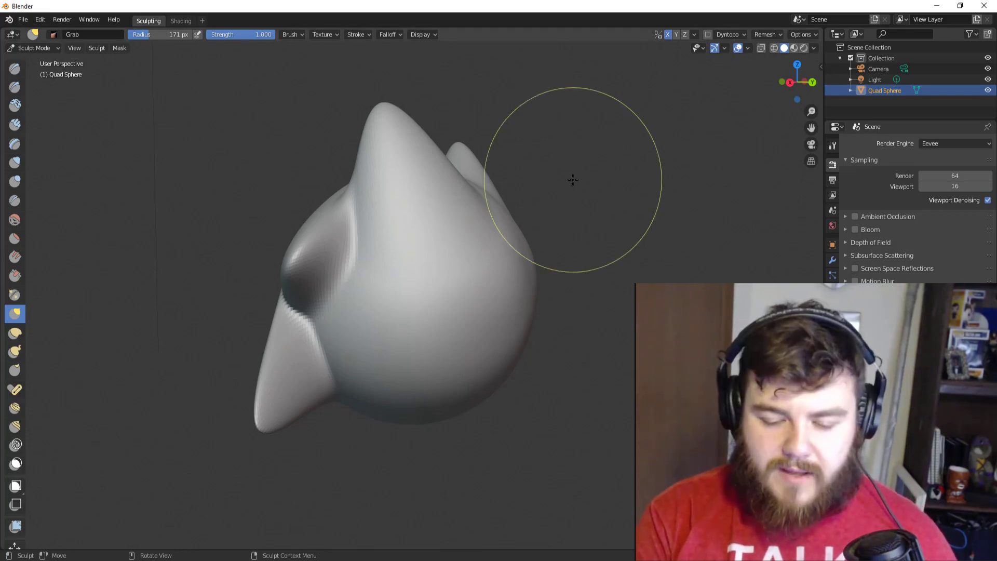
# - Pull mirrored curving tentacles out of the upper and lower back of the form with the Snake Hook brush
pyautogui.press('k')
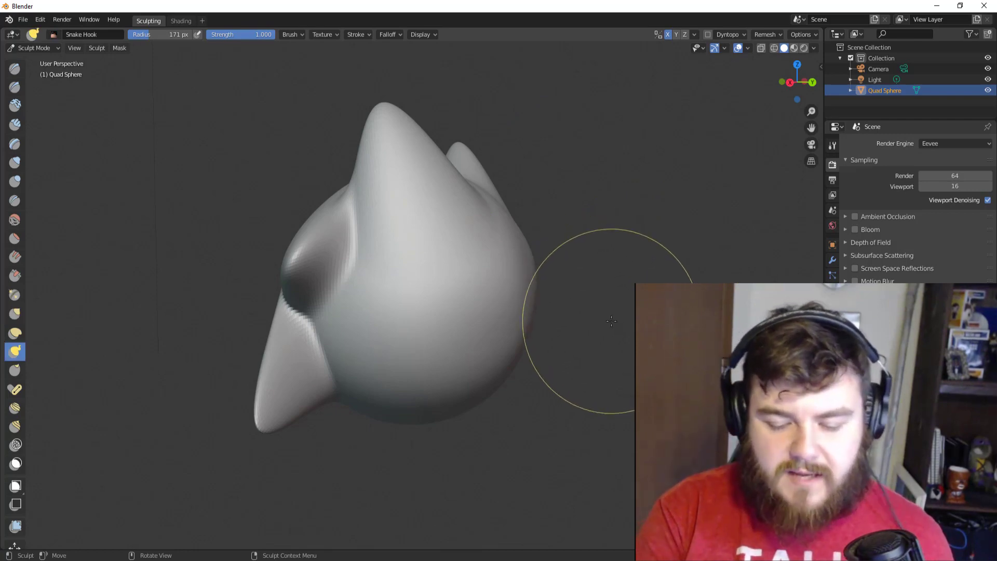
pyautogui.moveTo(453, 289)
pyautogui.mouseDown()
pyautogui.moveTo(508, 221)
pyautogui.moveTo(555, 217)
pyautogui.moveTo(573, 331)
pyautogui.moveTo(612, 331)
pyautogui.moveTo(665, 197)
pyautogui.mouseUp()
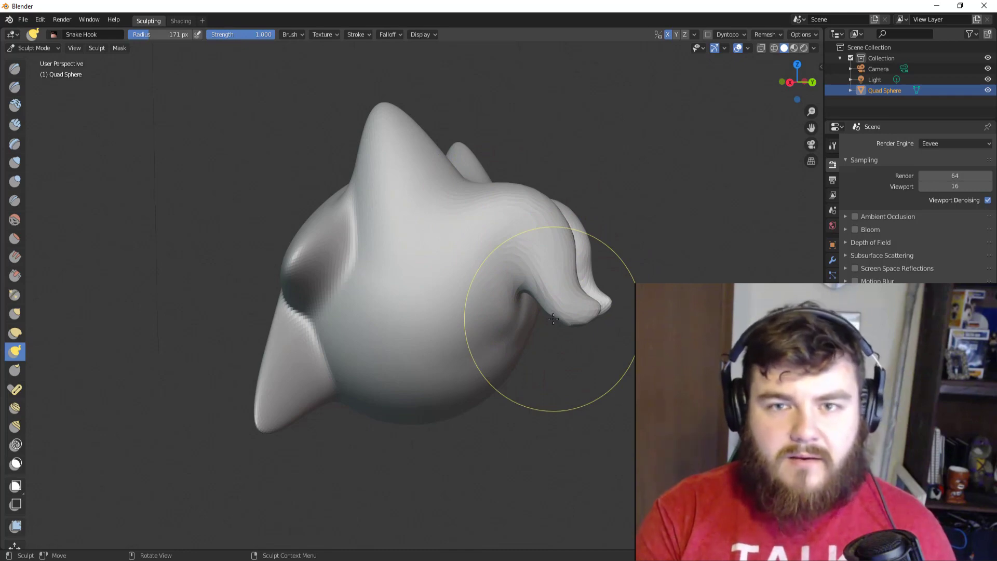
pyautogui.moveTo(475, 403)
pyautogui.mouseDown()
pyautogui.moveTo(501, 366)
pyautogui.moveTo(470, 449)
pyautogui.moveTo(468, 499)
pyautogui.moveTo(574, 461)
pyautogui.moveTo(590, 482)
pyautogui.mouseUp()
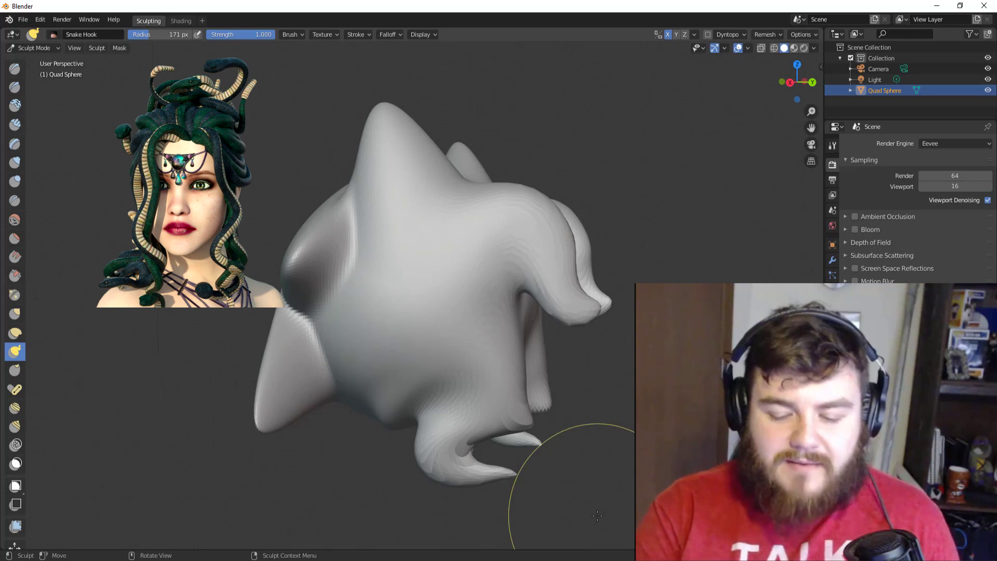
# - Switch to the Grab brush with a 123 px radius and enable dynamic topology
pyautogui.moveTo(596, 493)
pyautogui.mouseDown(button='middle')
pyautogui.moveTo(588, 351)
pyautogui.moveTo(602, 398)
pyautogui.moveTo(607, 371)
pyautogui.moveTo(597, 358)
pyautogui.moveTo(634, 396)
pyautogui.moveTo(624, 370)
pyautogui.mouseUp(button='middle')
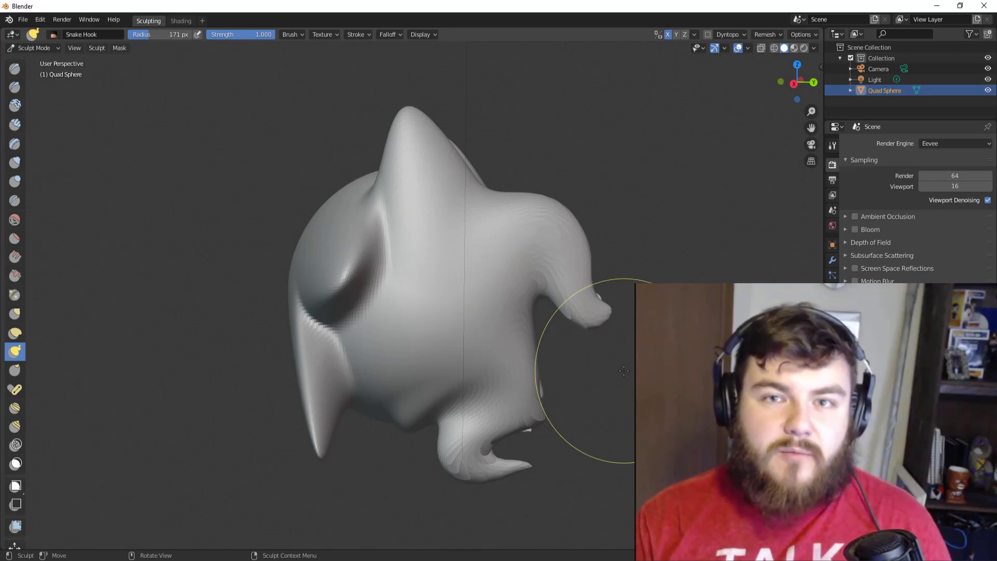
pyautogui.press('g')
pyautogui.moveTo(624, 370); pyautogui.dragTo(544, 274, button='middle')
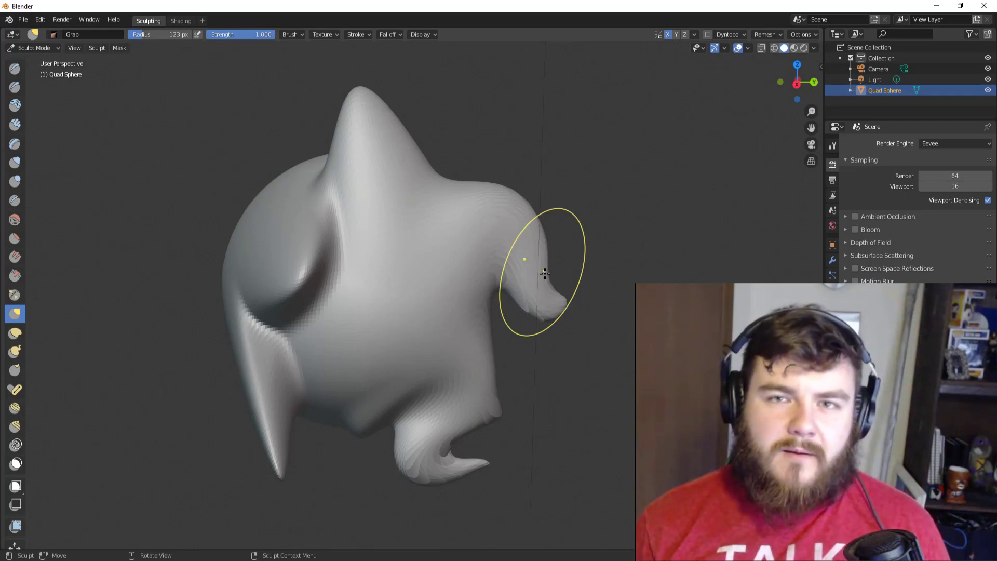
pyautogui.click(707, 35)
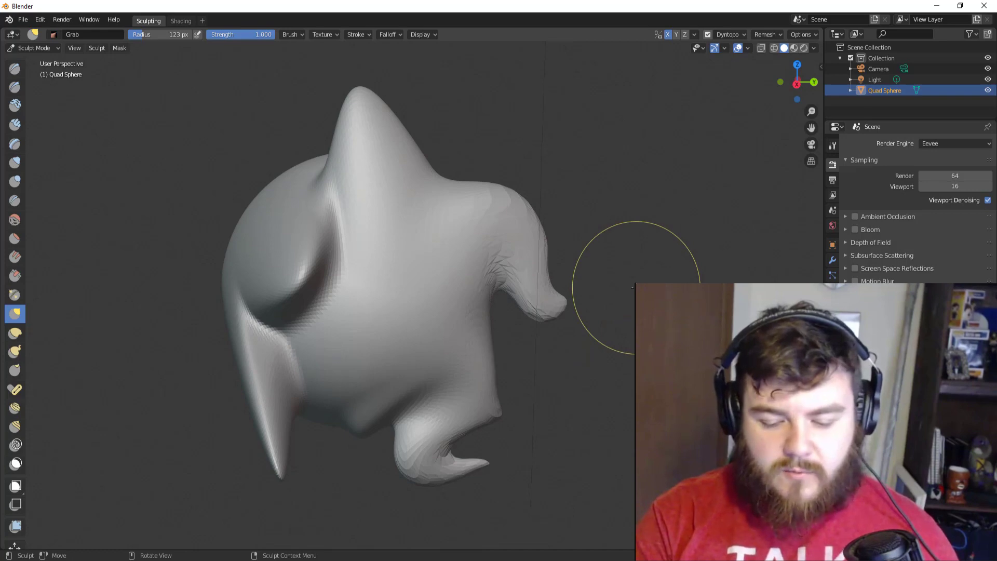
# - Try to pull a mirrored pair of points from the lower front of the form using Grab with dynamic topology, and undo it
pyautogui.moveTo(623, 367); pyautogui.dragTo(516, 328, button='middle')
pyautogui.moveTo(473, 329)
pyautogui.mouseDown()
pyautogui.moveTo(444, 321)
pyautogui.moveTo(526, 284)
pyautogui.moveTo(614, 270)
pyautogui.moveTo(679, 281)
pyautogui.moveTo(546, 381)
pyautogui.mouseUp()
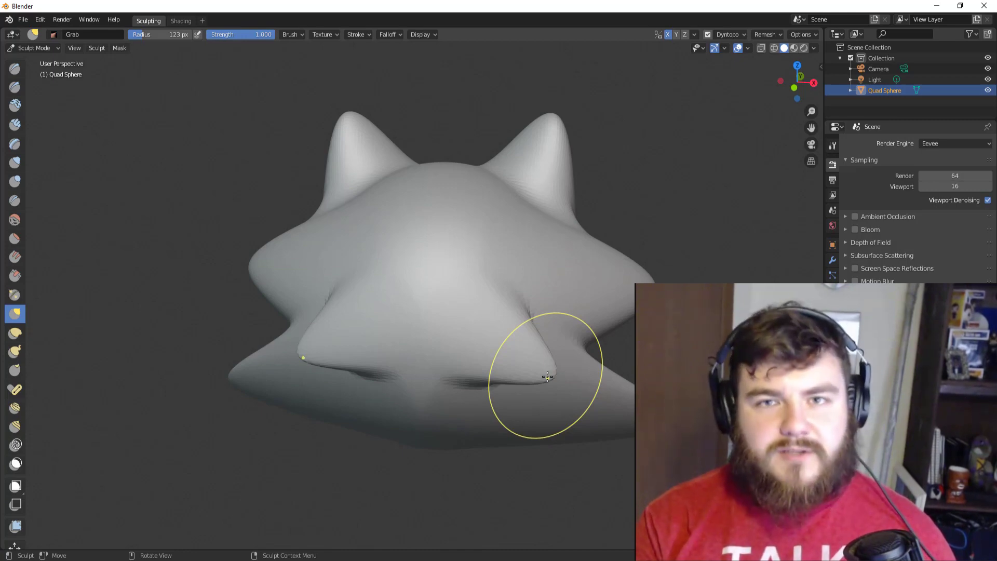
pyautogui.hotkey('ctrl', 'z')
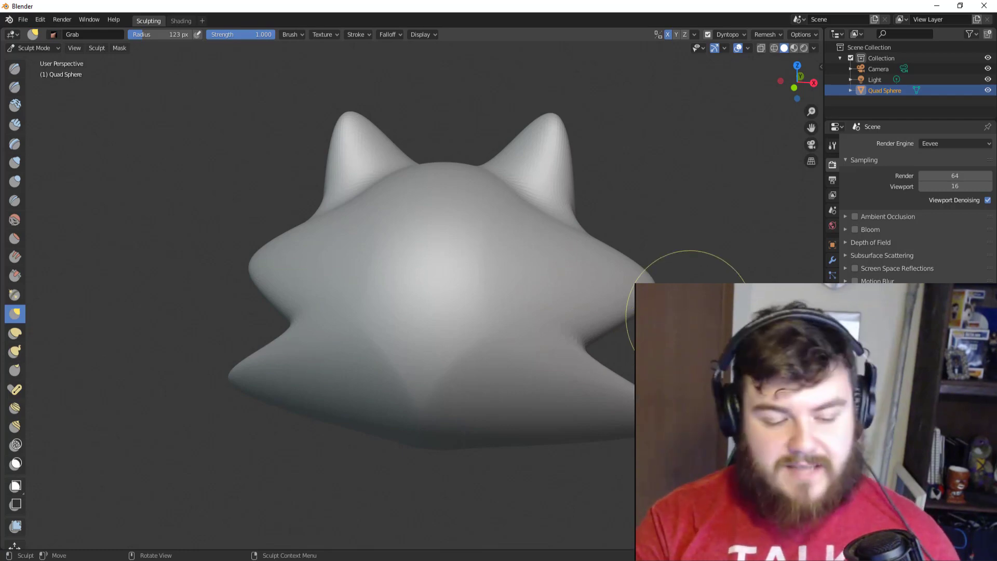
# - Pull geometry out of the lower front of the form with the Snake Hook brush, shaping it from several angles
pyautogui.press('k')
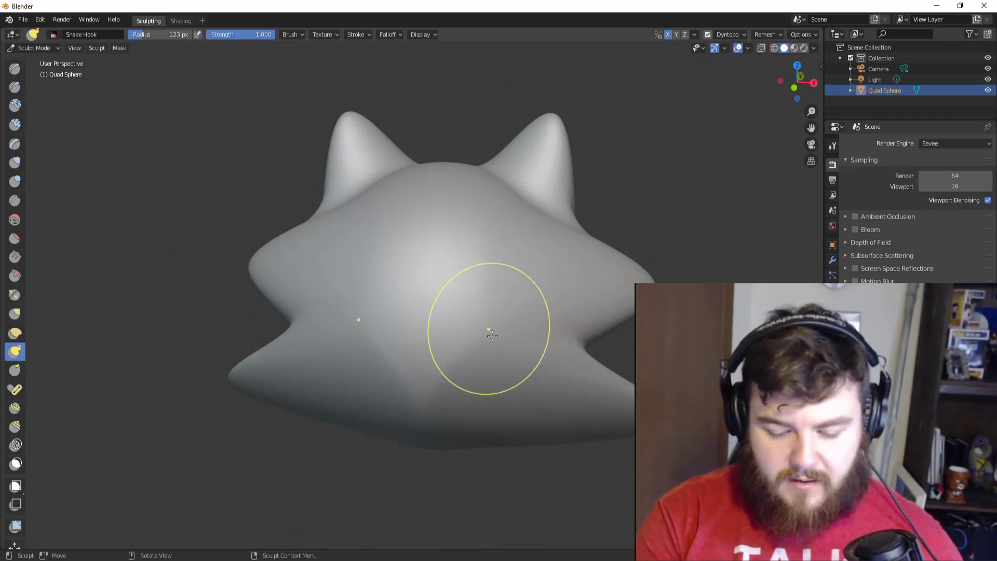
pyautogui.moveTo(480, 343)
pyautogui.mouseDown()
pyautogui.moveTo(436, 377)
pyautogui.moveTo(490, 327)
pyautogui.moveTo(480, 331)
pyautogui.moveTo(498, 300)
pyautogui.moveTo(477, 287)
pyautogui.moveTo(503, 282)
pyautogui.moveTo(491, 279)
pyautogui.moveTo(509, 266)
pyautogui.moveTo(534, 291)
pyautogui.mouseUp()
pyautogui.moveTo(534, 292)
pyautogui.mouseDown(button='middle')
pyautogui.moveTo(496, 298)
pyautogui.moveTo(485, 279)
pyautogui.moveTo(494, 274)
pyautogui.moveTo(377, 319)
pyautogui.mouseUp(button='middle')
pyautogui.moveTo(276, 314)
pyautogui.mouseDown()
pyautogui.moveTo(262, 342)
pyautogui.moveTo(283, 345)
pyautogui.moveTo(284, 385)
pyautogui.moveTo(259, 353)
pyautogui.moveTo(329, 349)
pyautogui.mouseUp()
pyautogui.moveTo(329, 349); pyautogui.dragTo(396, 348, button='middle')
pyautogui.moveTo(411, 356)
pyautogui.mouseDown()
pyautogui.moveTo(422, 378)
pyautogui.moveTo(417, 335)
pyautogui.moveTo(452, 328)
pyautogui.mouseUp()
# - Pull two long, thin mirrored tentacles from beneath the upper back tentacle with the Snake Hook brush and dynamic topology
pyautogui.moveTo(456, 329)
pyautogui.mouseDown(button='middle')
pyautogui.moveTo(424, 301)
pyautogui.moveTo(378, 323)
pyautogui.moveTo(522, 389)
pyautogui.mouseUp(button='middle')
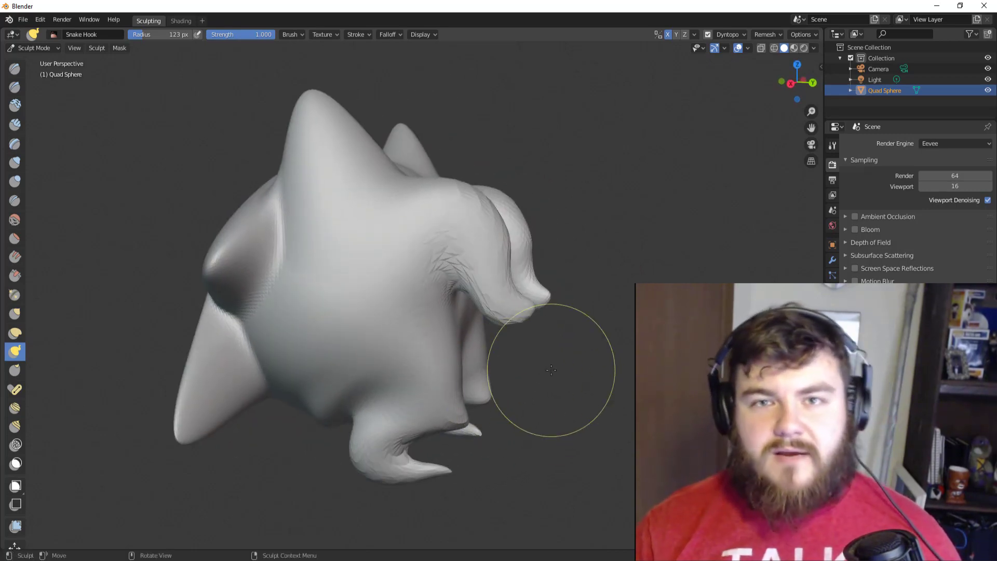
pyautogui.scroll(3, 571, 333)
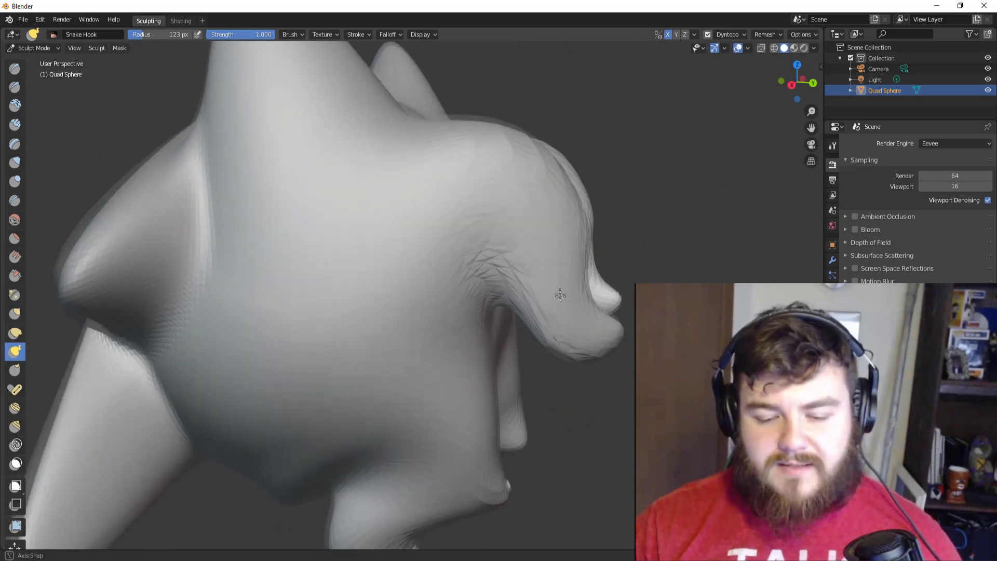
pyautogui.moveTo(559, 291); pyautogui.dragTo(592, 321, button='middle')
pyautogui.scroll(-3, 593, 322)
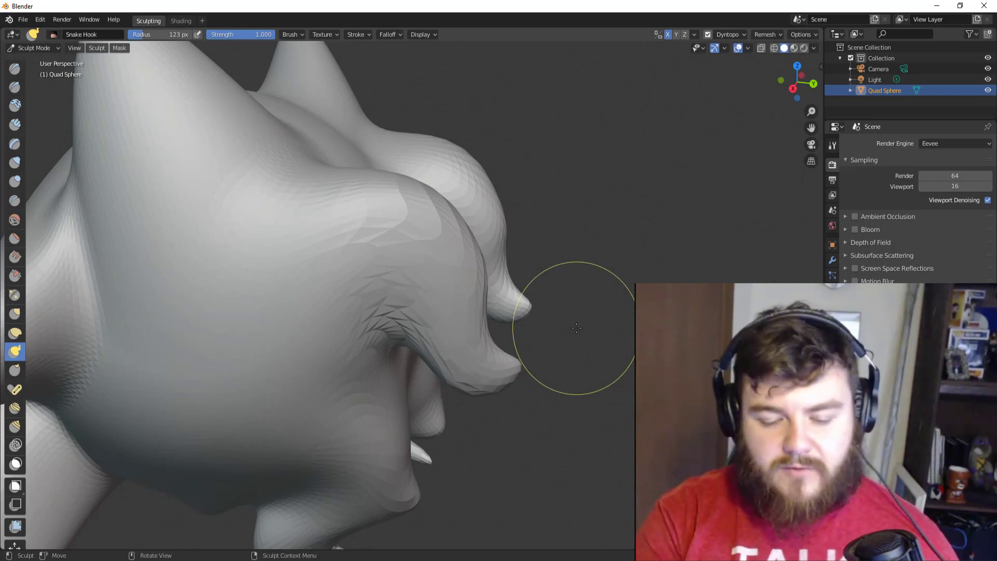
pyautogui.moveTo(568, 278); pyautogui.dragTo(523, 205, button='middle')
pyautogui.moveTo(534, 301)
pyautogui.mouseDown(button='middle')
pyautogui.moveTo(574, 379)
pyautogui.moveTo(562, 316)
pyautogui.mouseUp(button='middle')
pyautogui.moveTo(390, 252)
pyautogui.mouseDown()
pyautogui.moveTo(456, 271)
pyautogui.moveTo(475, 372)
pyautogui.moveTo(524, 390)
pyautogui.moveTo(576, 378)
pyautogui.mouseUp()
pyautogui.moveTo(400, 367)
pyautogui.mouseDown()
pyautogui.moveTo(422, 349)
pyautogui.moveTo(462, 450)
pyautogui.moveTo(535, 454)
pyautogui.moveTo(586, 439)
pyautogui.moveTo(603, 419)
pyautogui.mouseUp()
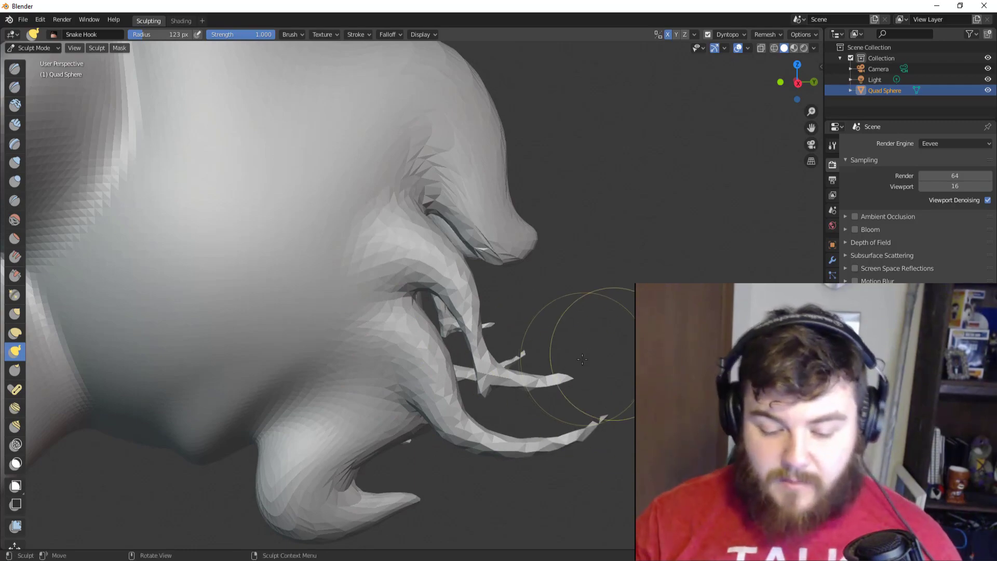
# - Pull two thin branches out of the upper thin tentacle at close range with Snake Hook, one upward and one downward
pyautogui.scroll(5, 597, 373)
pyautogui.moveTo(597, 374); pyautogui.dragTo(512, 312, button='middle')
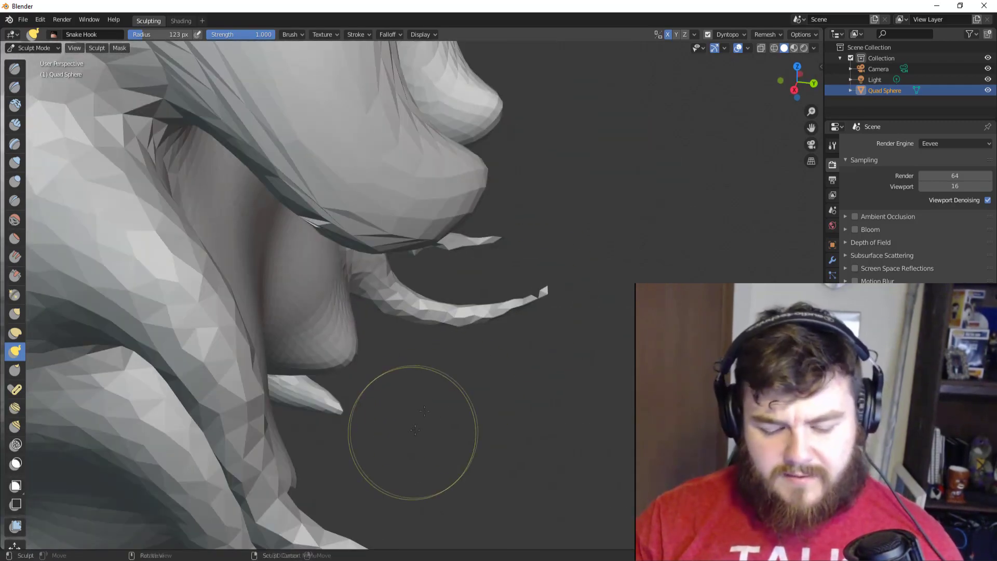
pyautogui.moveTo(409, 429); pyautogui.dragTo(529, 213, button='middle')
pyautogui.scroll(3, 490, 263)
pyautogui.scroll(2, 505, 289)
pyautogui.scroll(-4, 505, 289)
pyautogui.moveTo(507, 307)
pyautogui.mouseDown(button='middle')
pyautogui.moveTo(434, 307)
pyautogui.moveTo(435, 291)
pyautogui.moveTo(444, 300)
pyautogui.mouseUp(button='middle')
pyautogui.scroll(4, 411, 289)
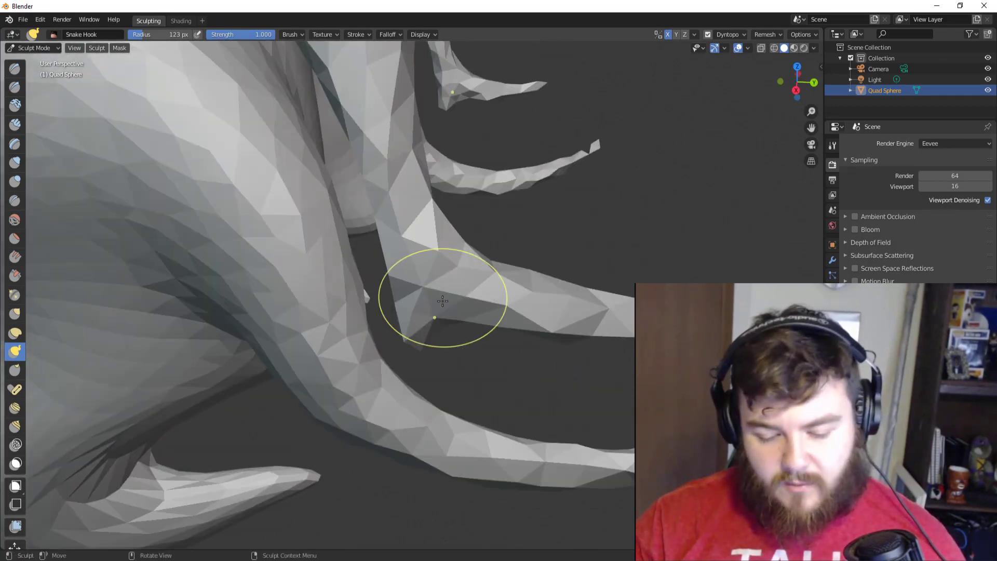
pyautogui.scroll(2, 456, 300)
pyautogui.scroll(3, 471, 282)
pyautogui.moveTo(474, 289)
pyautogui.mouseDown()
pyautogui.moveTo(471, 228)
pyautogui.moveTo(514, 161)
pyautogui.moveTo(584, 124)
pyautogui.moveTo(718, 152)
pyautogui.moveTo(714, 134)
pyautogui.mouseUp()
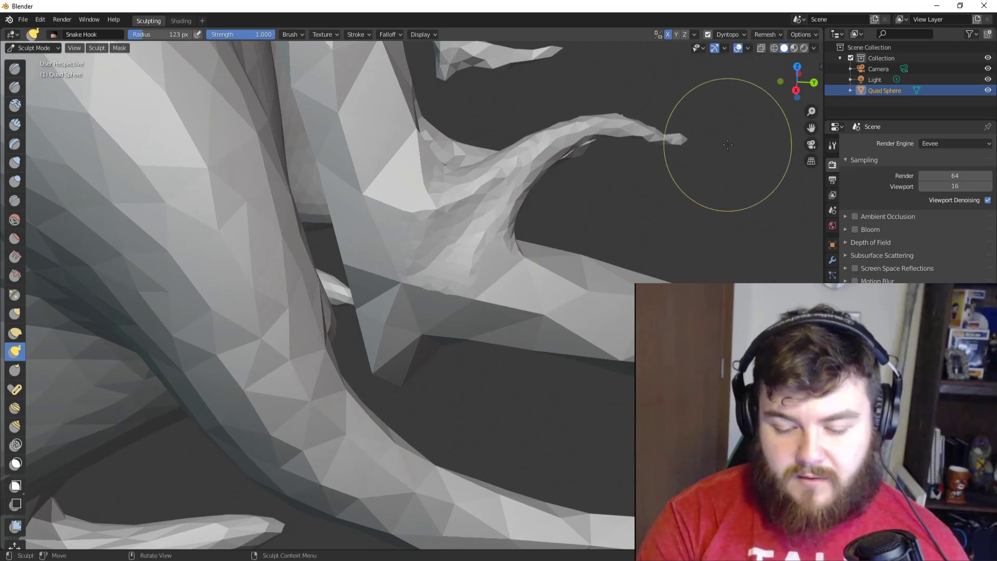
pyautogui.moveTo(476, 363)
pyautogui.mouseDown()
pyautogui.moveTo(501, 358)
pyautogui.moveTo(571, 437)
pyautogui.moveTo(660, 415)
pyautogui.moveTo(685, 488)
pyautogui.mouseUp()
pyautogui.scroll(-6, 543, 364)
pyautogui.moveTo(539, 379)
pyautogui.mouseDown(button='middle')
pyautogui.moveTo(378, 343)
pyautogui.moveTo(333, 223)
pyautogui.moveTo(540, 275)
pyautogui.moveTo(465, 305)
pyautogui.moveTo(434, 263)
pyautogui.moveTo(477, 299)
pyautogui.mouseUp(button='middle')
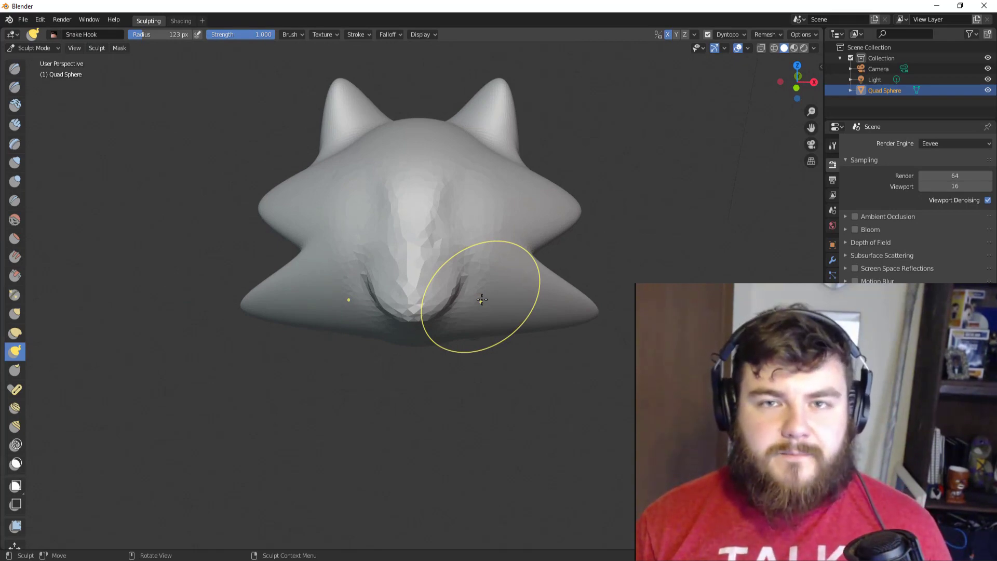
pyautogui.moveTo(482, 299); pyautogui.dragTo(473, 297, button='middle')
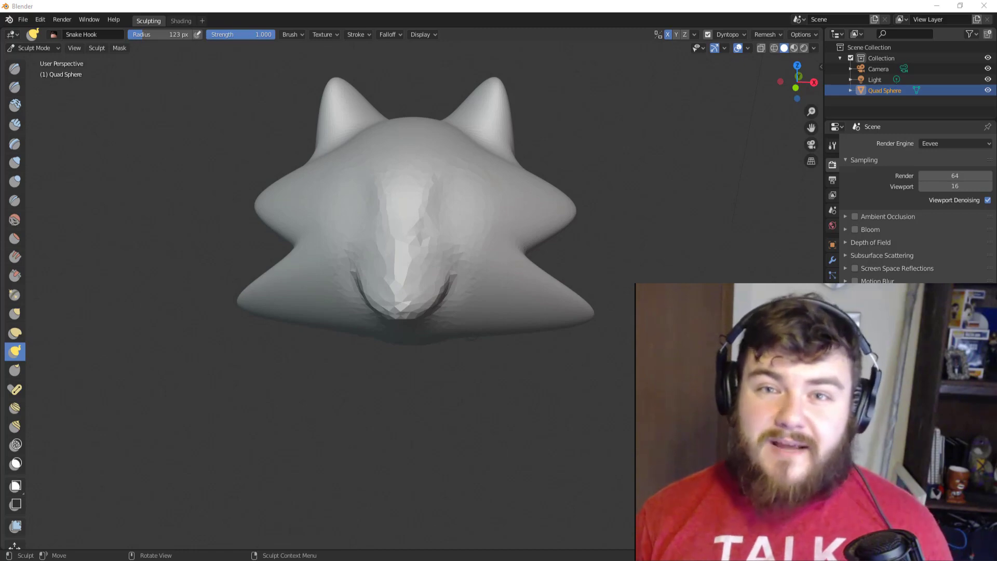